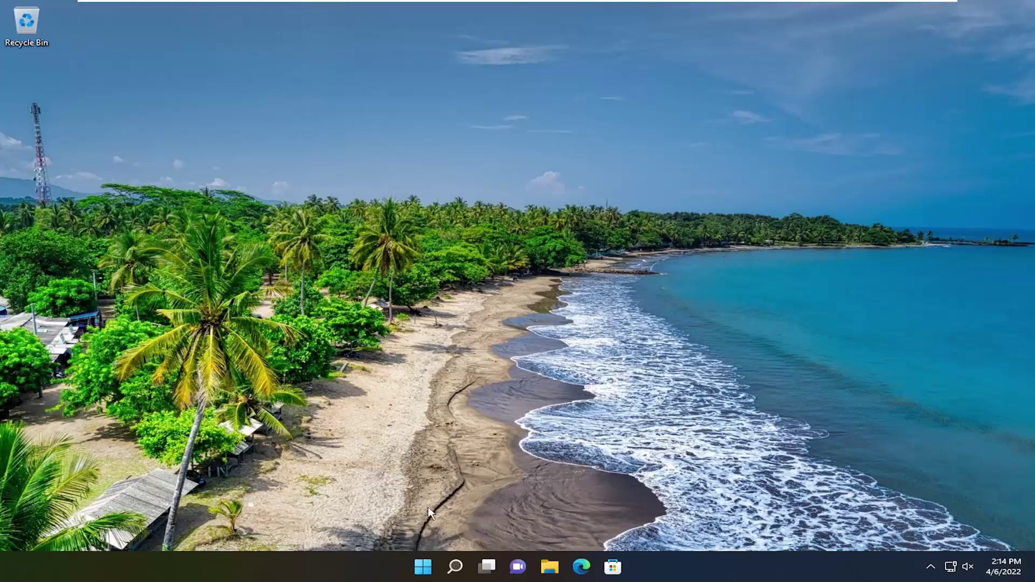
Step: Search 'troubleshoot', then go through Network & internet to the Advanced network settings page
right_click(423, 567)
mouse_move(410, 513)
click(455, 568)
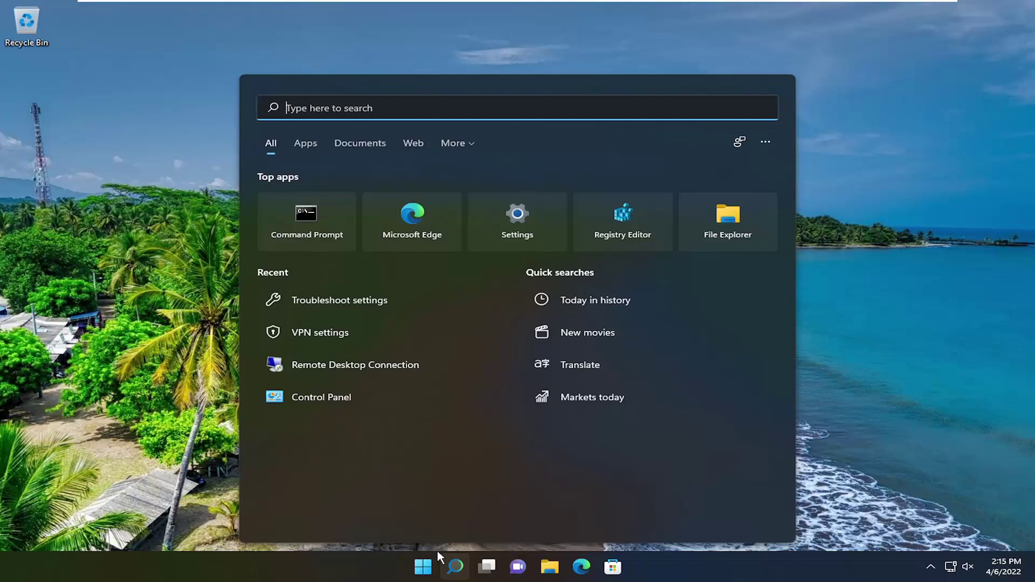
text(troublesho)
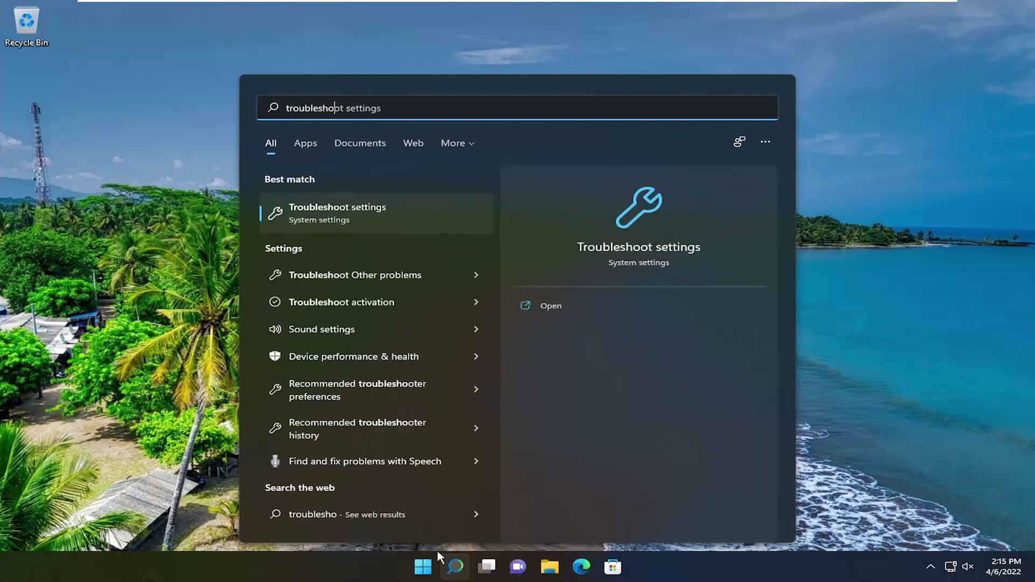
text(ot)
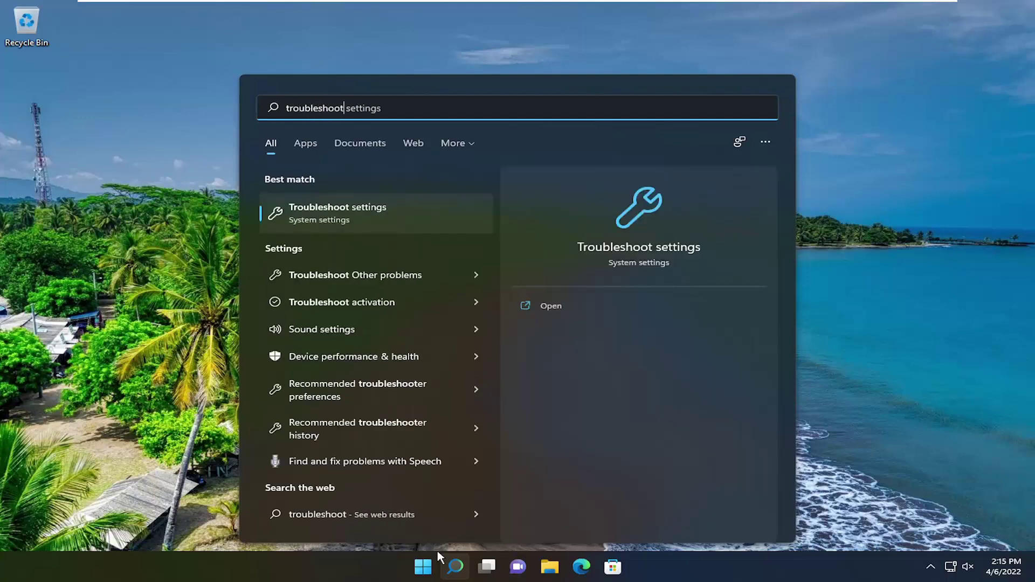
click(338, 212)
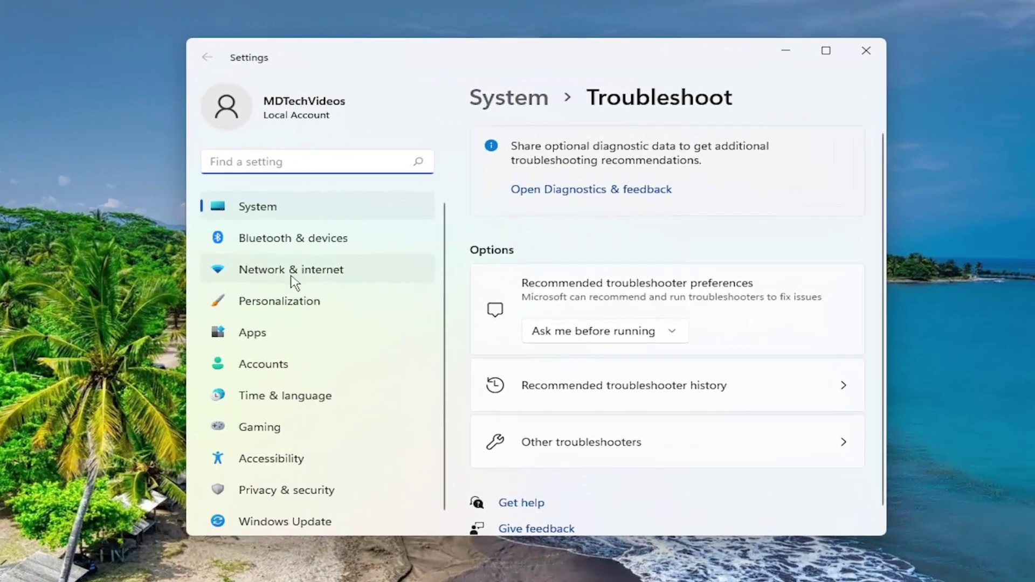
click(260, 277)
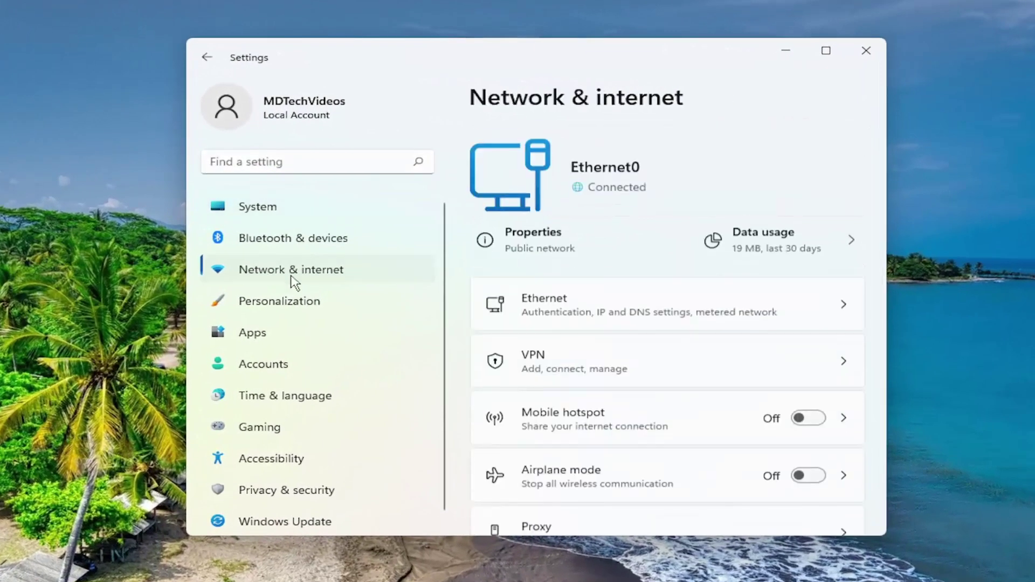
scroll(563, 337, down, 3)
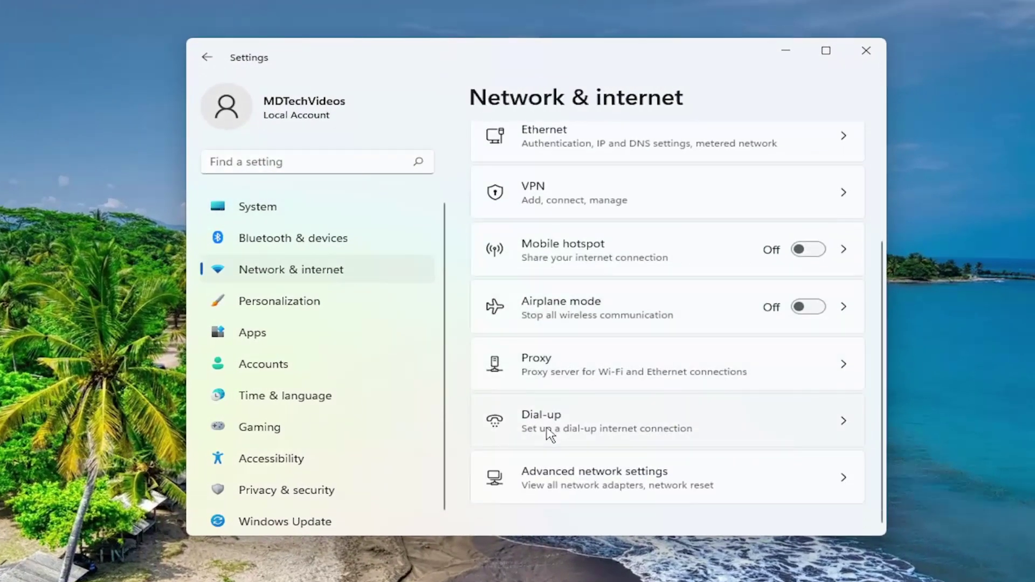
click(636, 488)
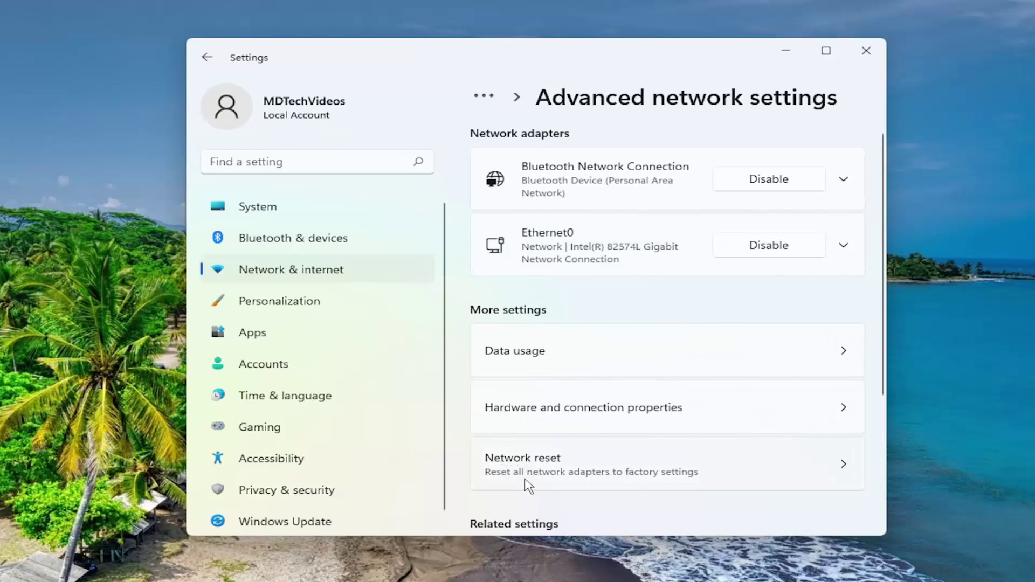
Step: Run Network reset with Reset now, confirm with Yes, and close the five-minute sign-out notice
click(683, 486)
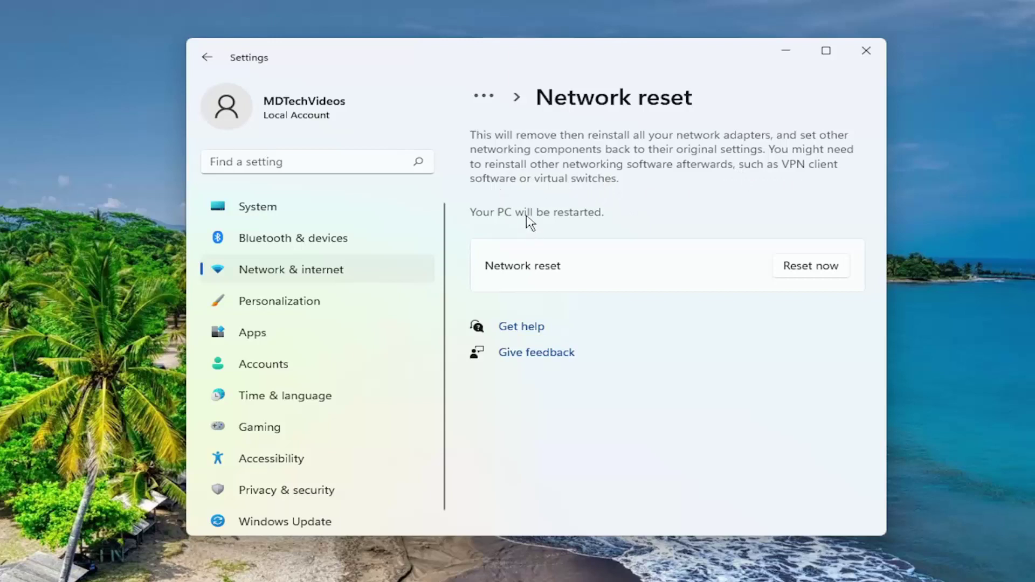
click(804, 271)
click(467, 341)
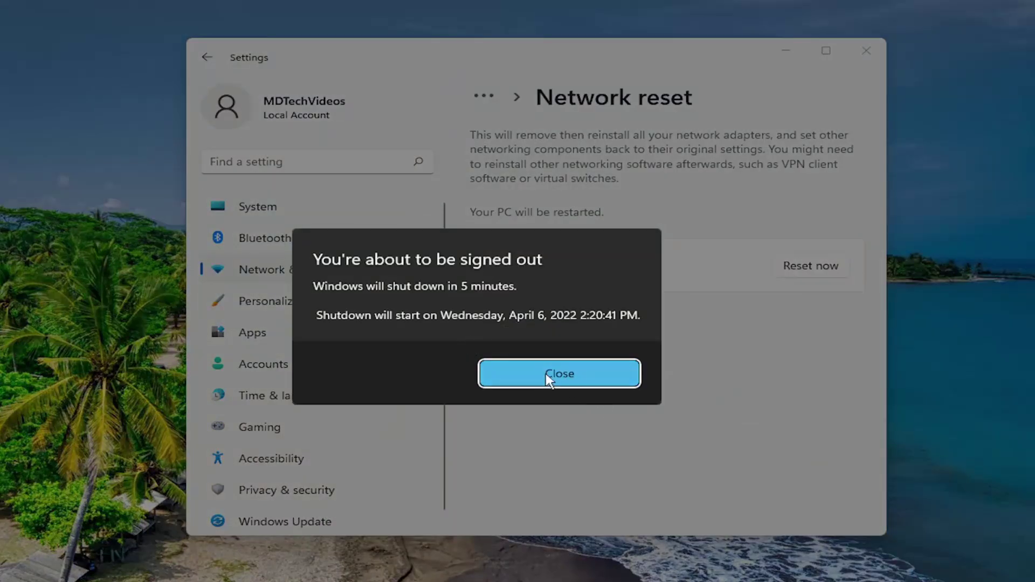
click(550, 372)
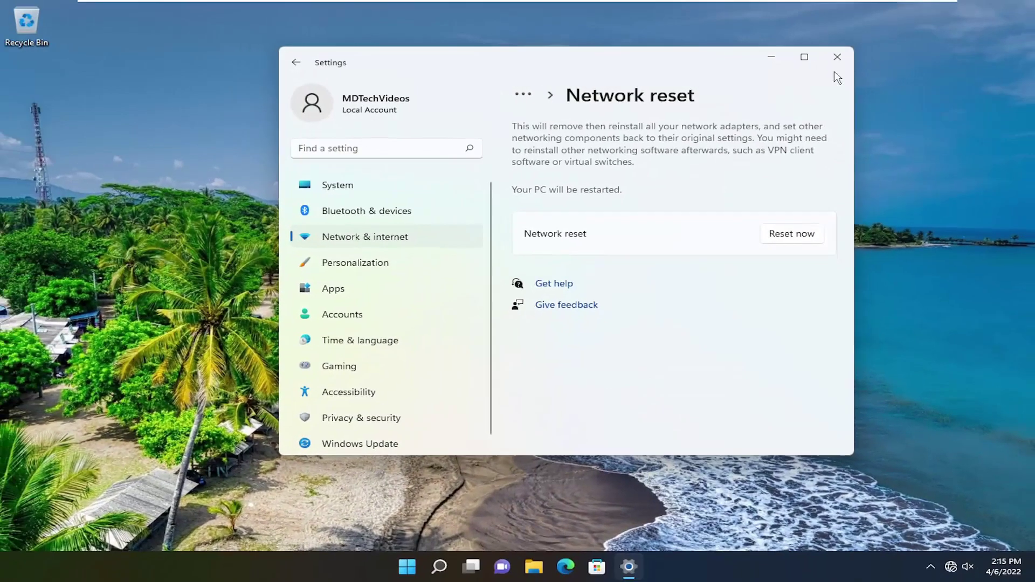
Step: Close the Settings window and restart from the Start button's Shut down or sign out menu
click(837, 57)
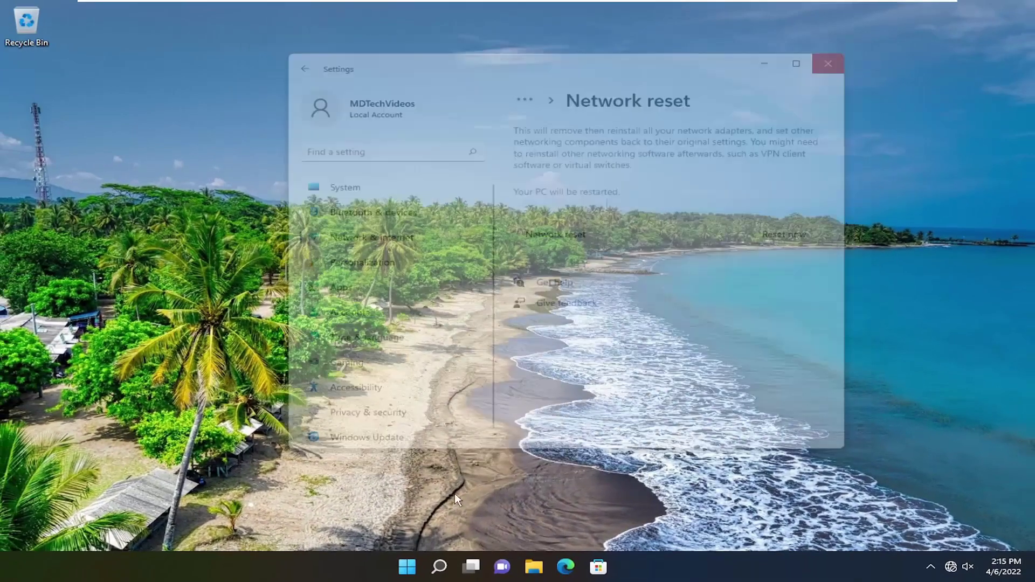
right_click(423, 566)
mouse_move(442, 516)
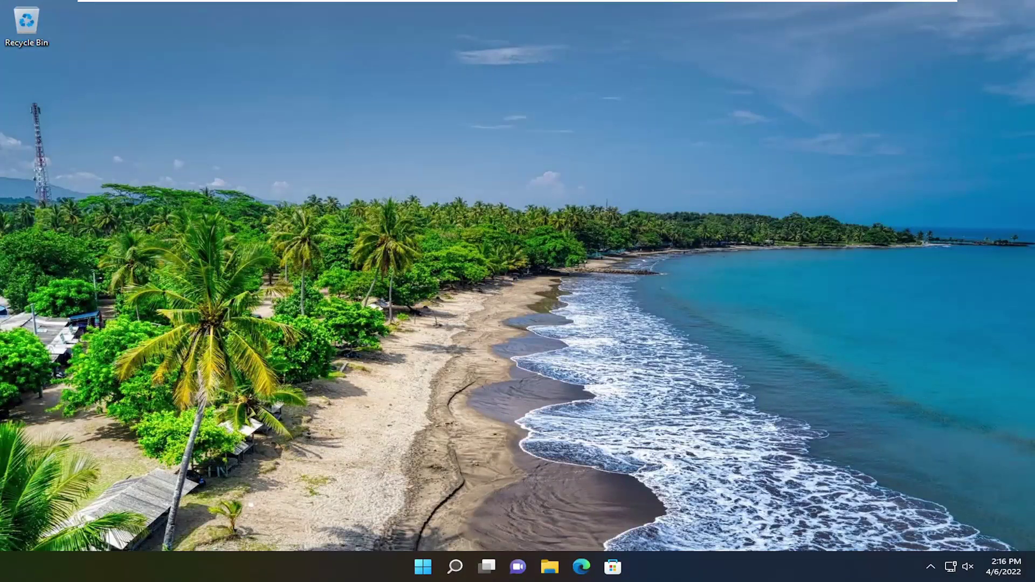
Step: Search 'apps and fea' and open the Apps & features settings
click(446, 549)
text(apps and )
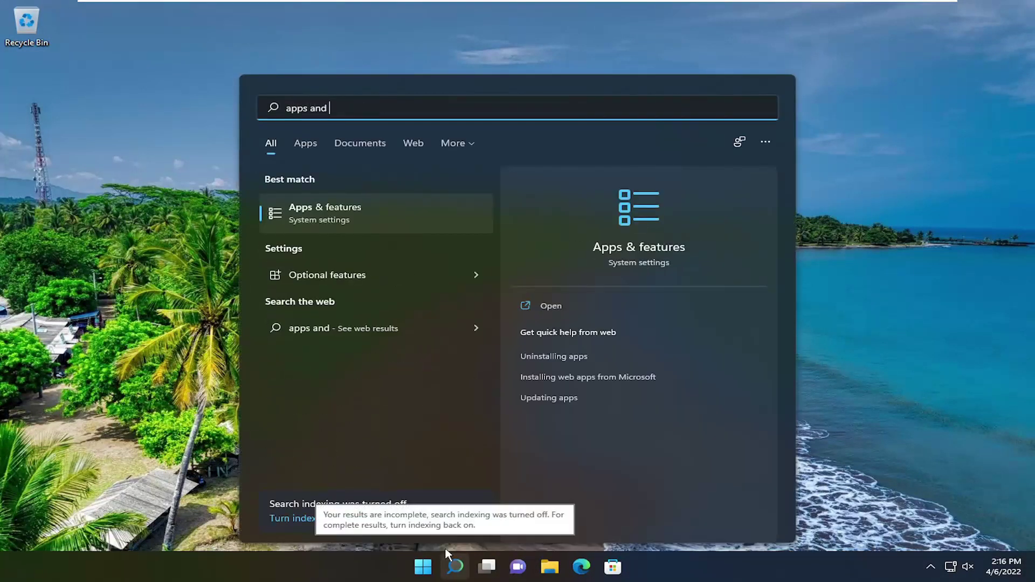
text(fea)
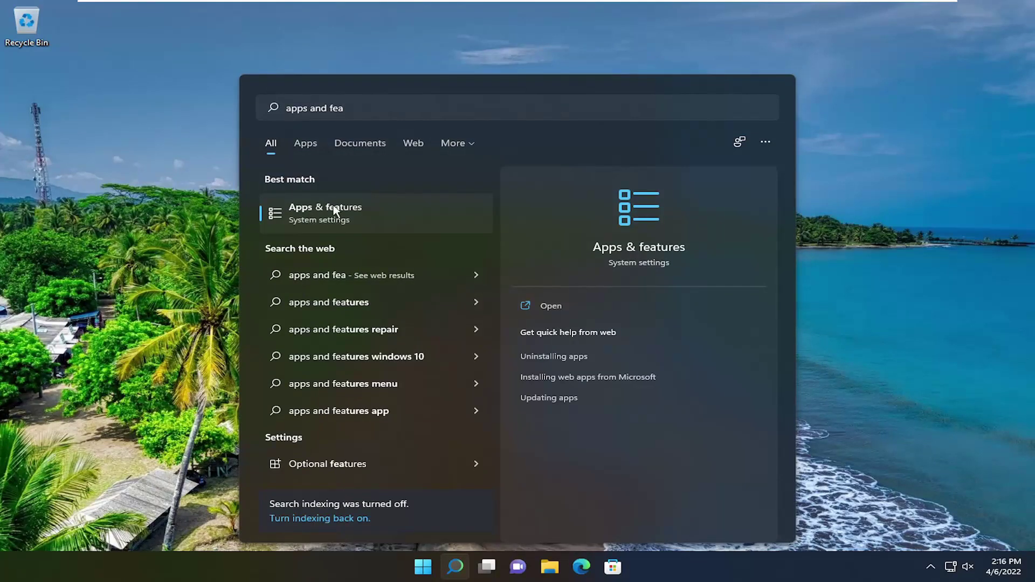
click(332, 213)
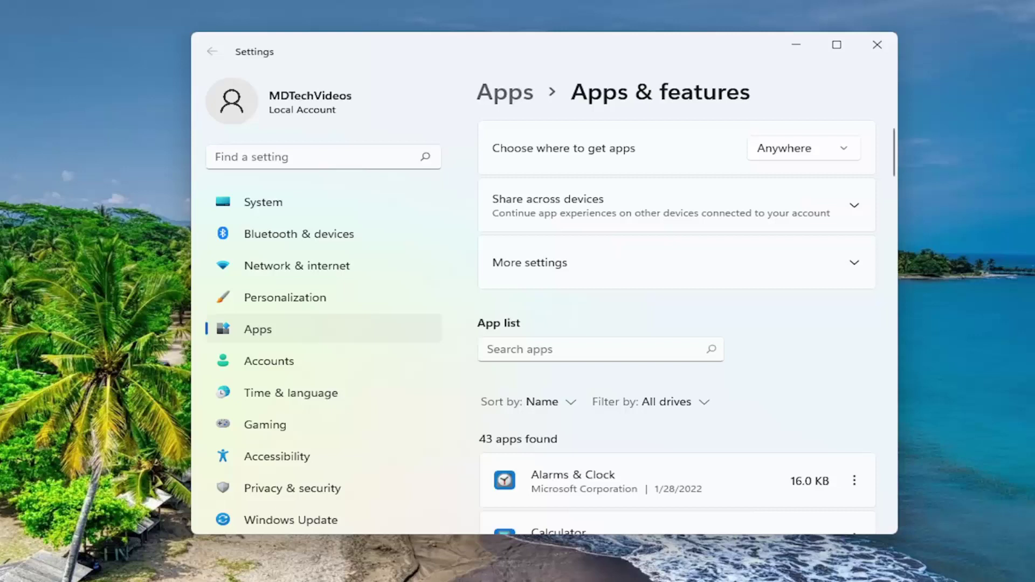
Step: Filter the app list for 'roblox' and open its Advanced options, scrolling down to Reset
text(roblox)
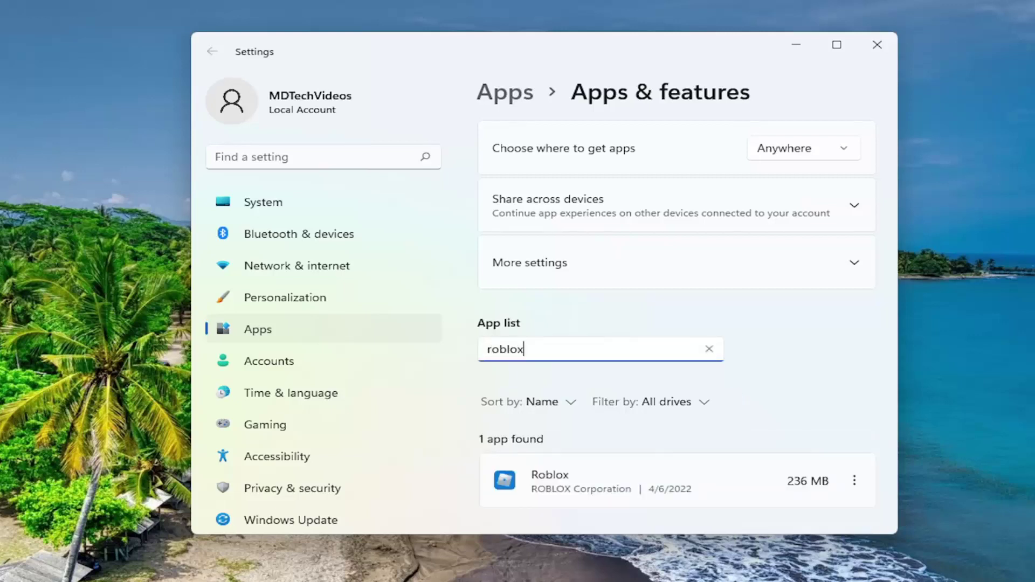
scroll(626, 388, down, 3)
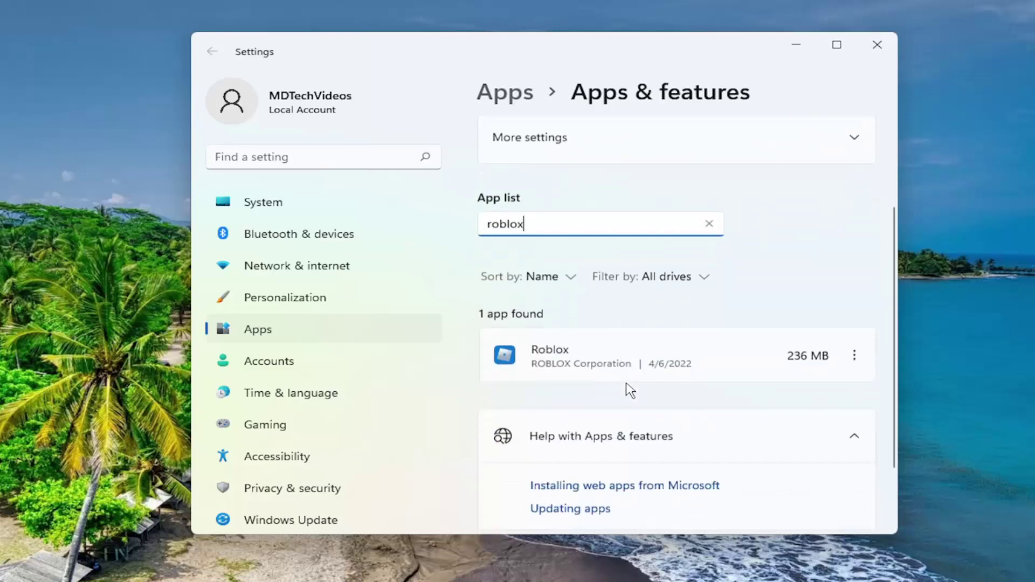
click(853, 357)
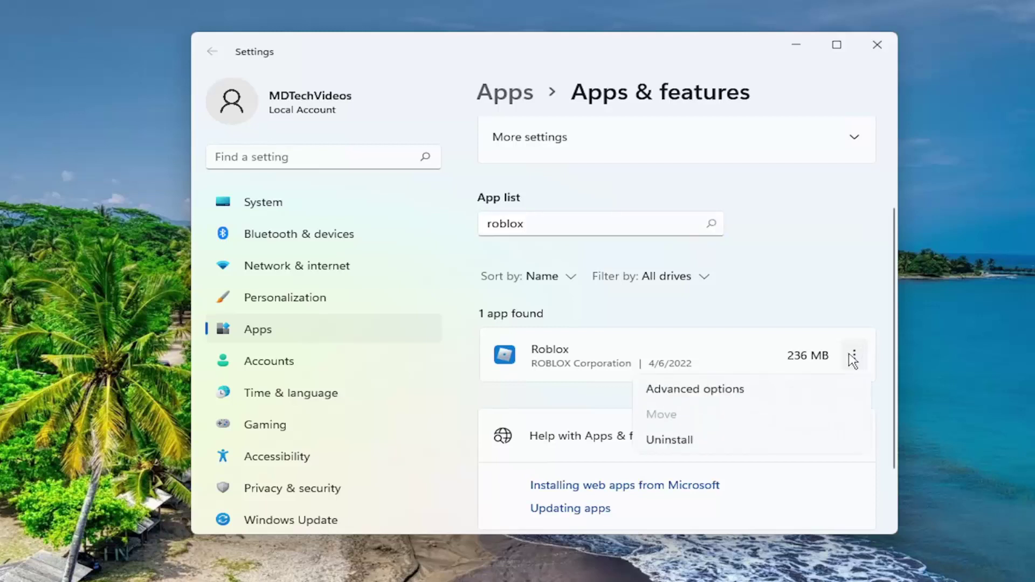
click(671, 393)
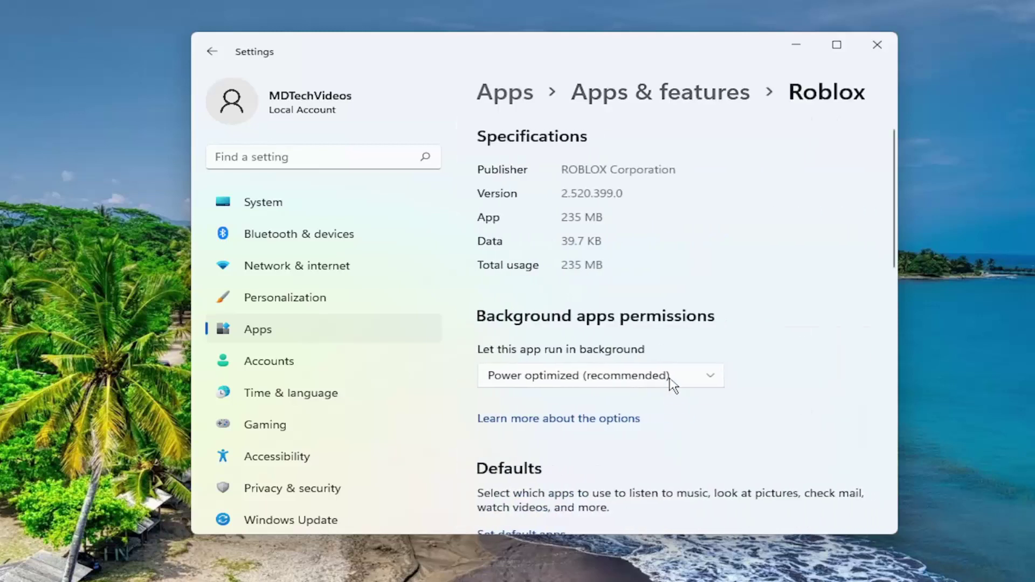
scroll(669, 339, down, 8)
scroll(667, 342, down, 2)
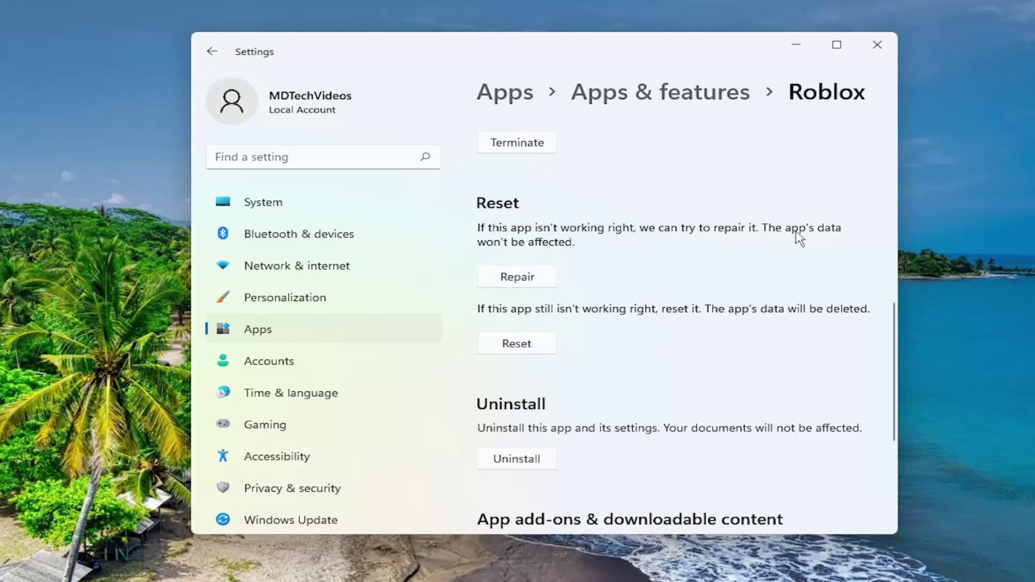
Step: Repair the Roblox app, then reset it, confirming deletion of its data
click(524, 276)
click(507, 348)
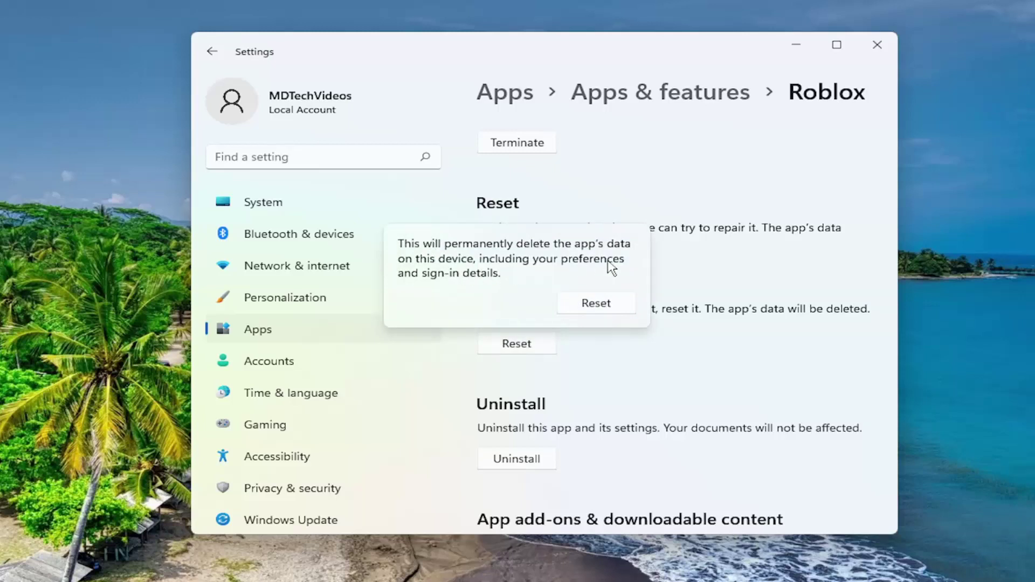
click(597, 303)
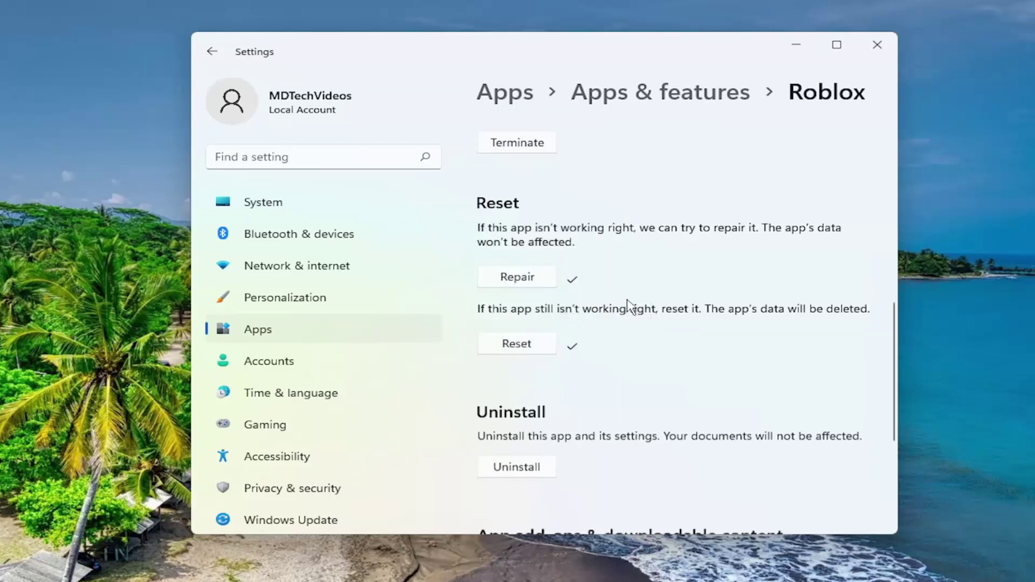
scroll(684, 270, down, 1)
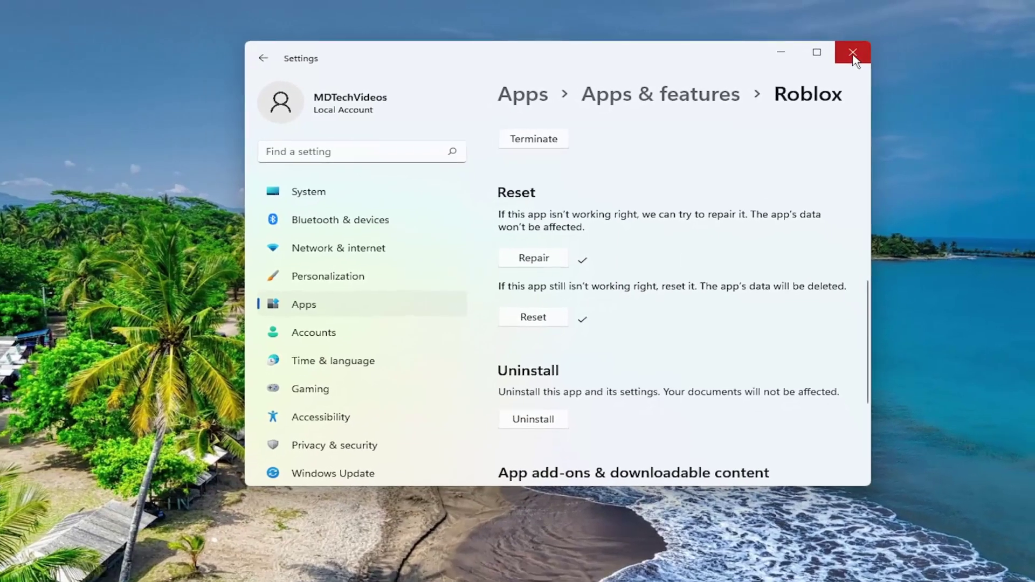
Step: Close Settings and restart from the Start button's Shut down or sign out menu
click(877, 44)
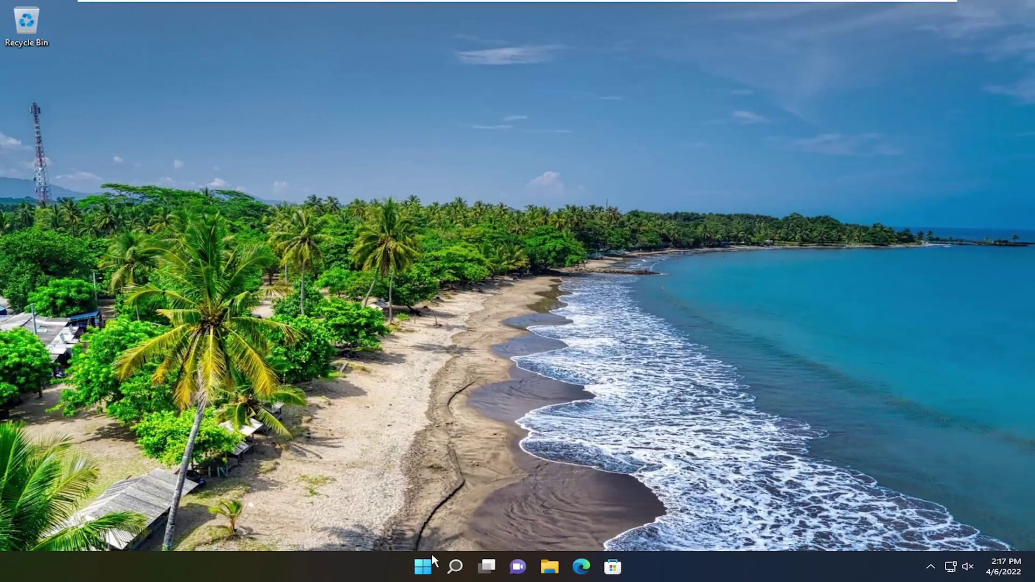
right_click(435, 561)
mouse_move(440, 512)
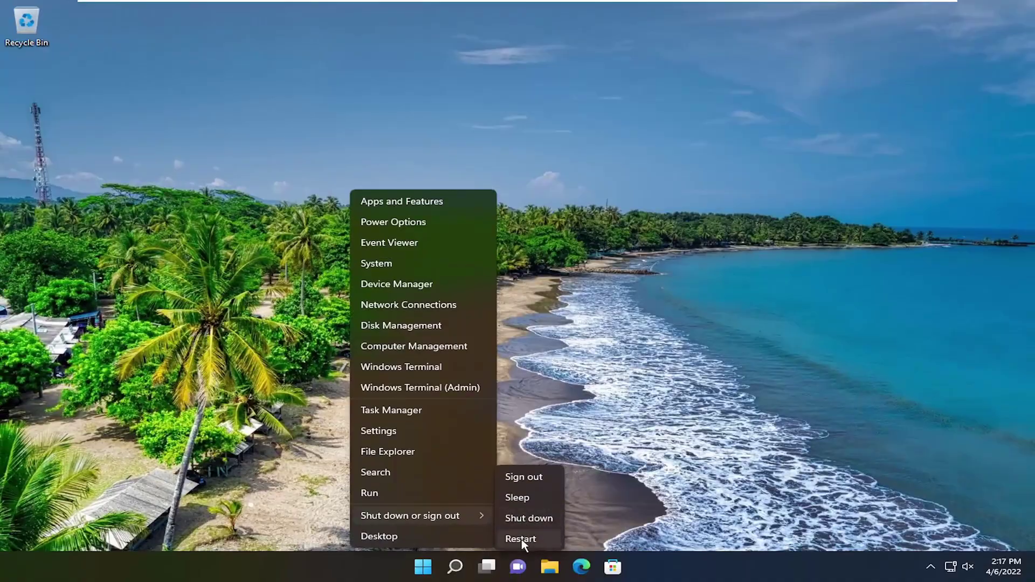